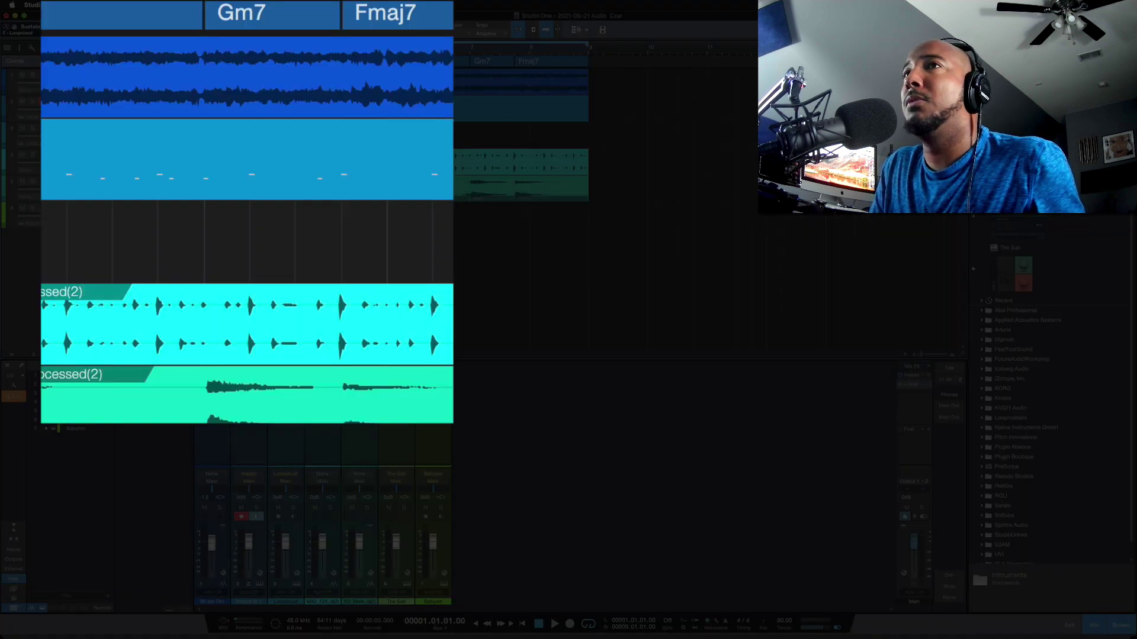
# Open the Chord Display from the Am7 chord, enlarge it, and play the song to follow the chord track
pyautogui.rightClick(45, 15)
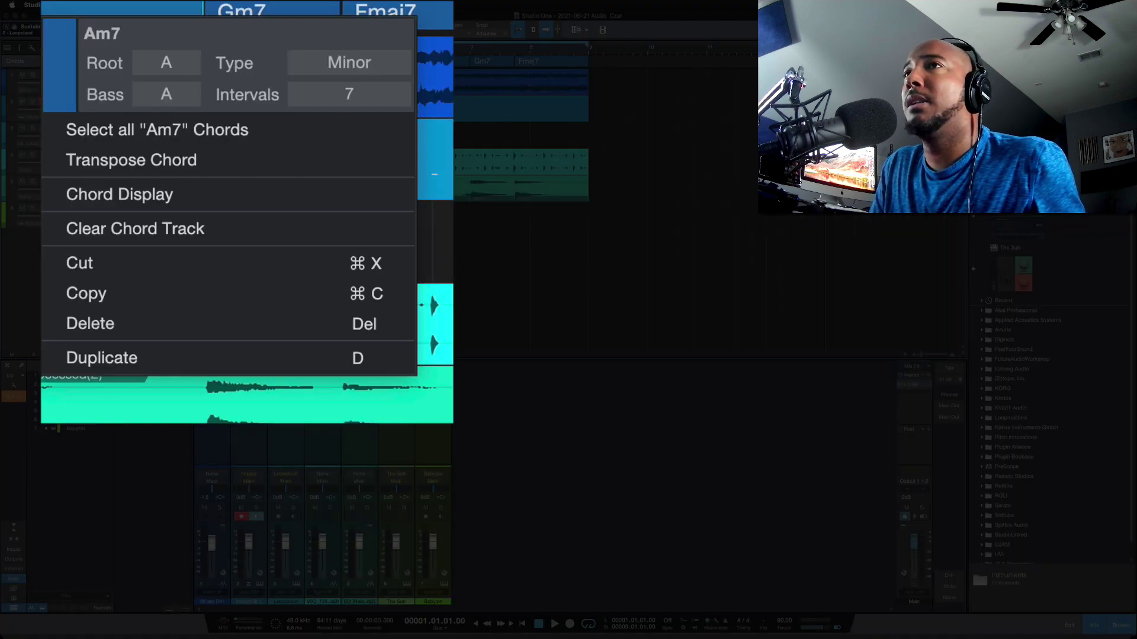
pyautogui.click(177, 195)
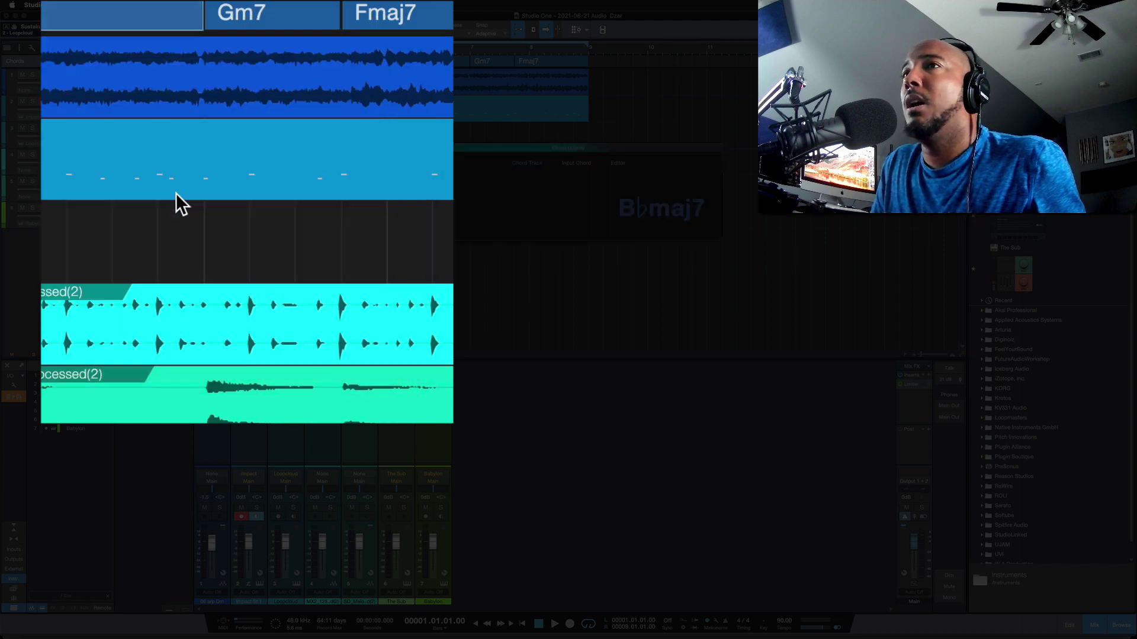
pyautogui.moveTo(722, 239); pyautogui.dragTo(766, 341)
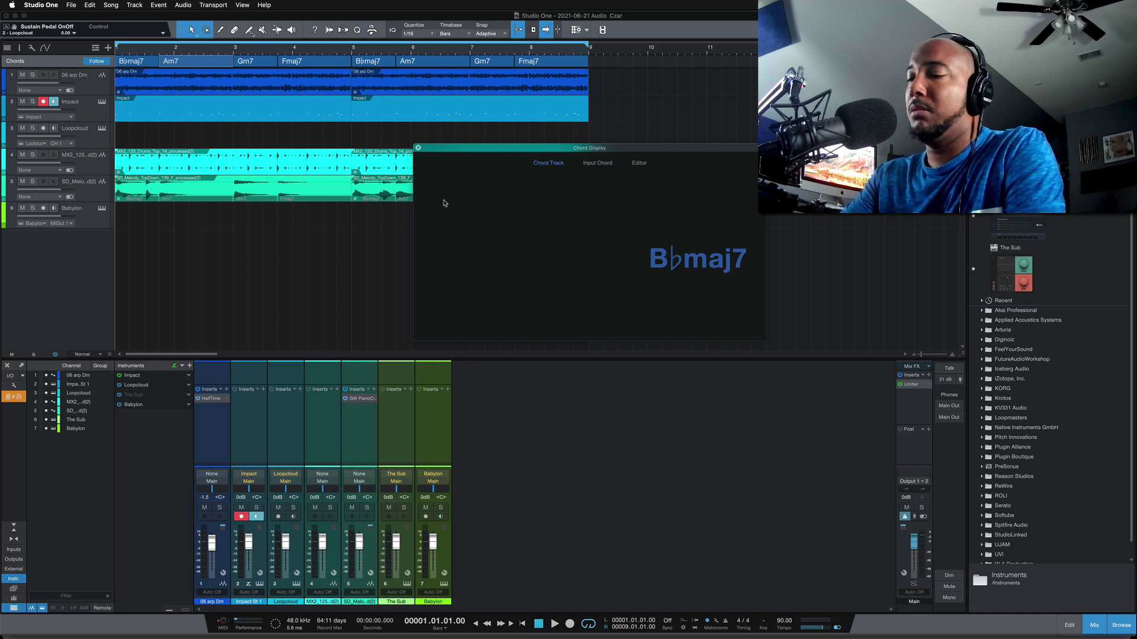
pyautogui.press('space')
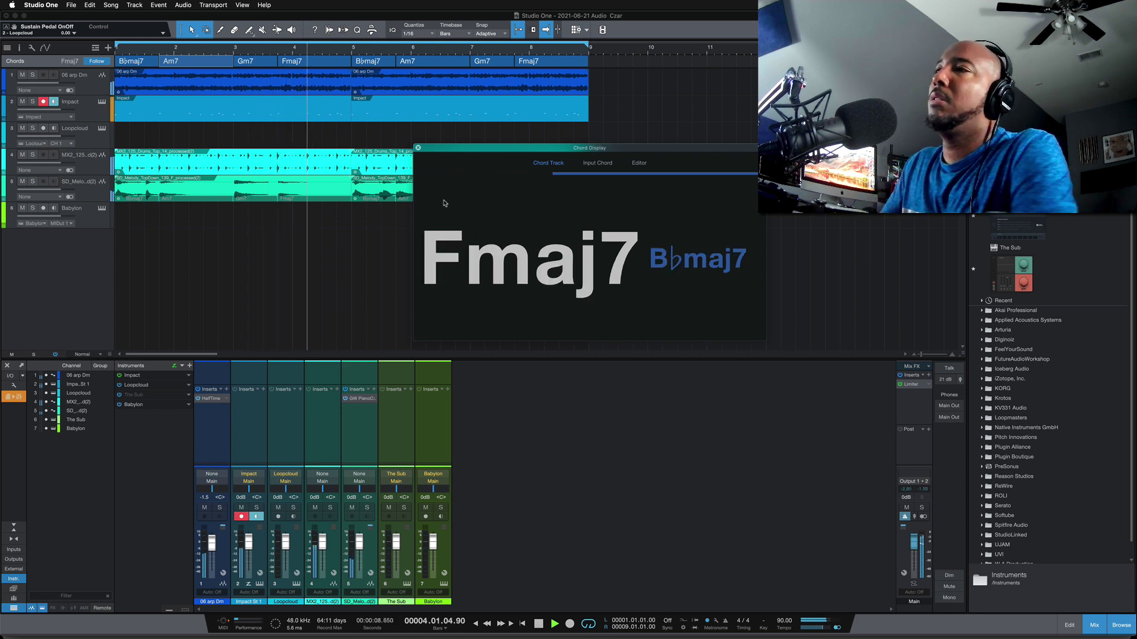
pyautogui.press('space')
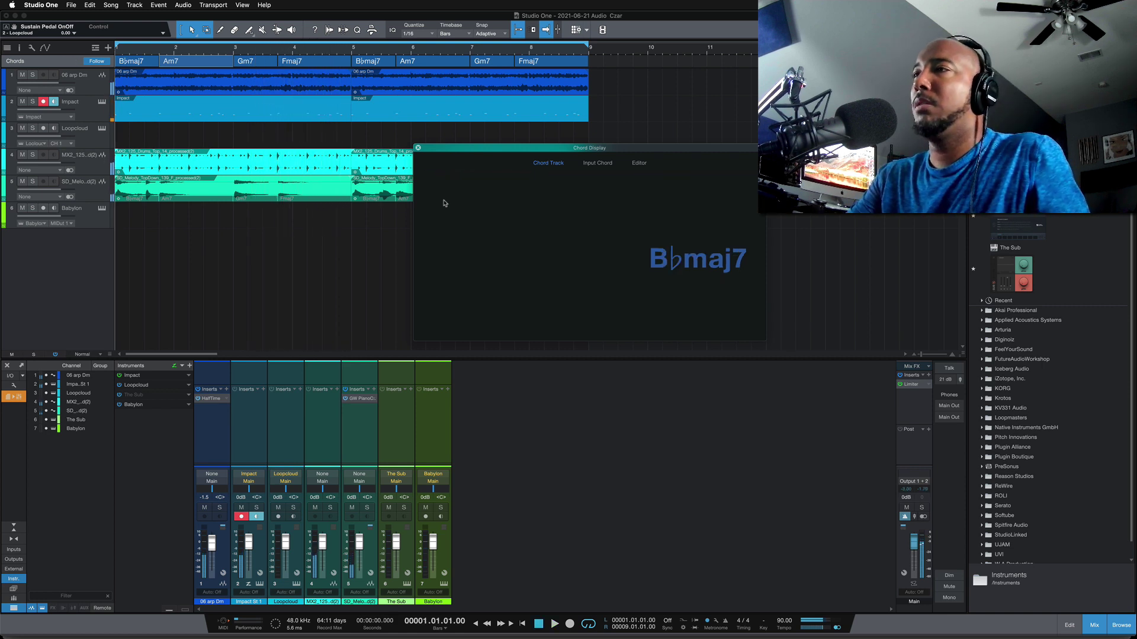
# Switch the Chord Display between the Input Chord and Chord Track sources, and close it
pyautogui.click(599, 164)
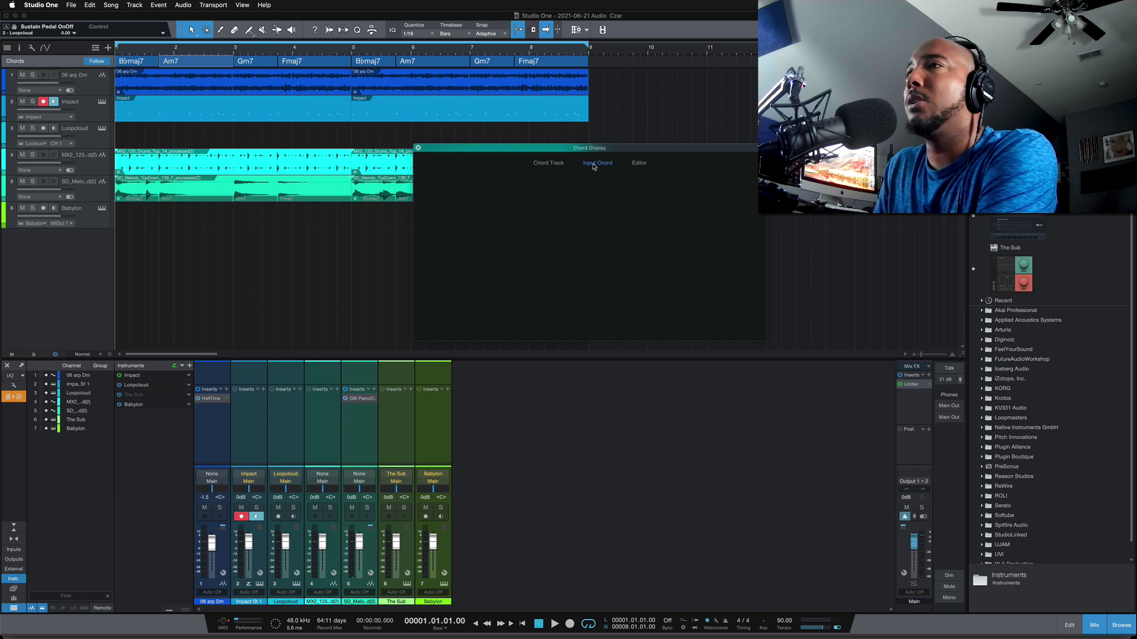
pyautogui.click(547, 165)
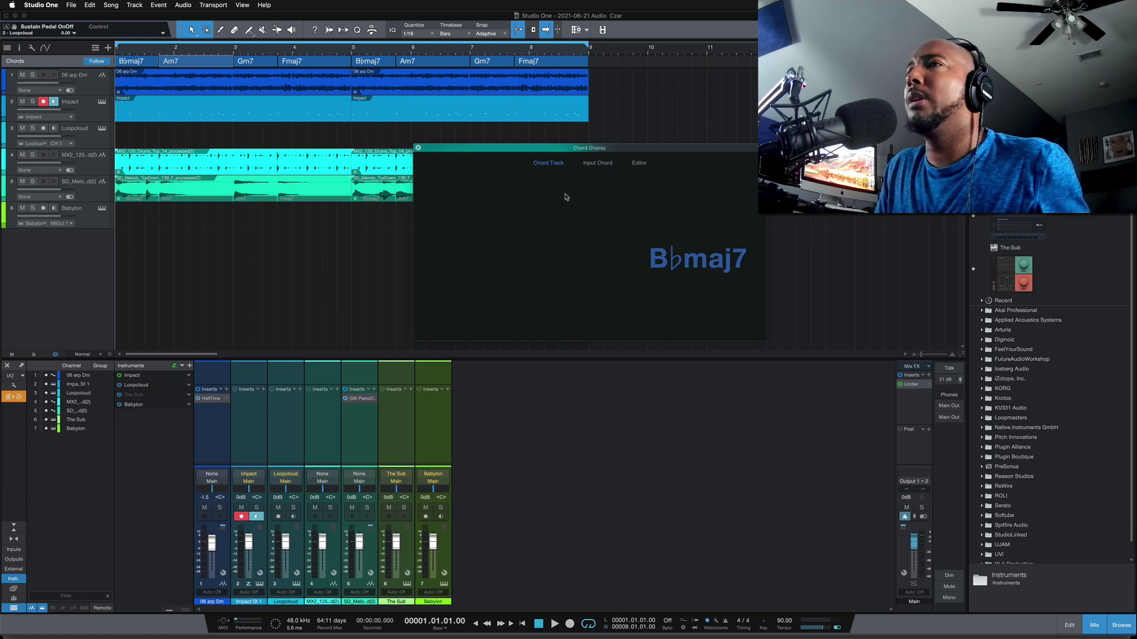
pyautogui.click(599, 163)
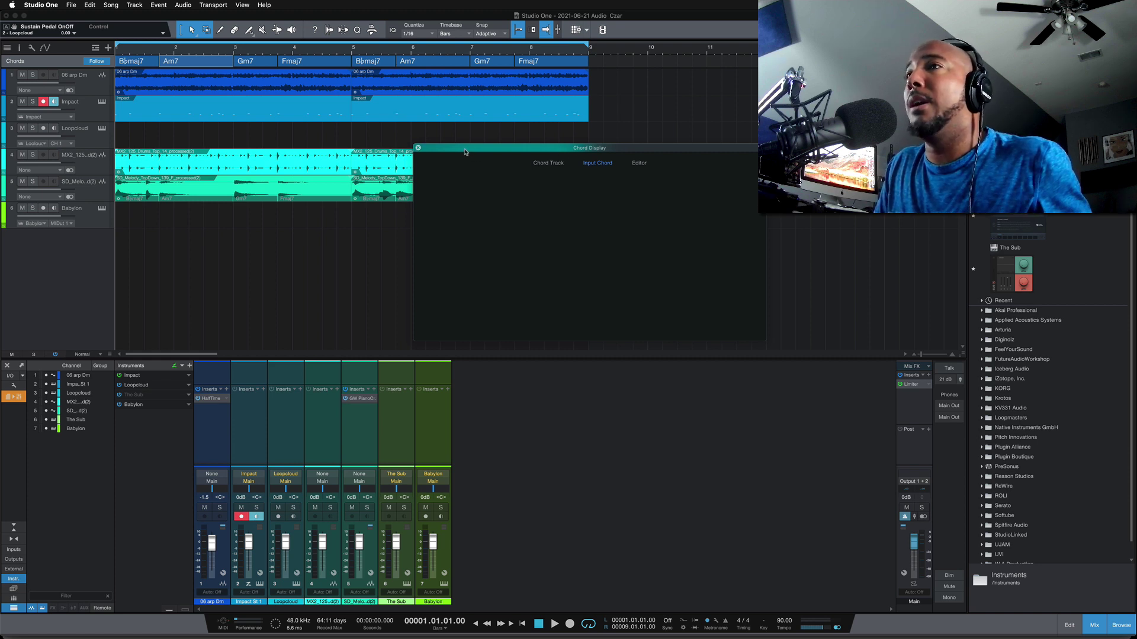
pyautogui.click(418, 147)
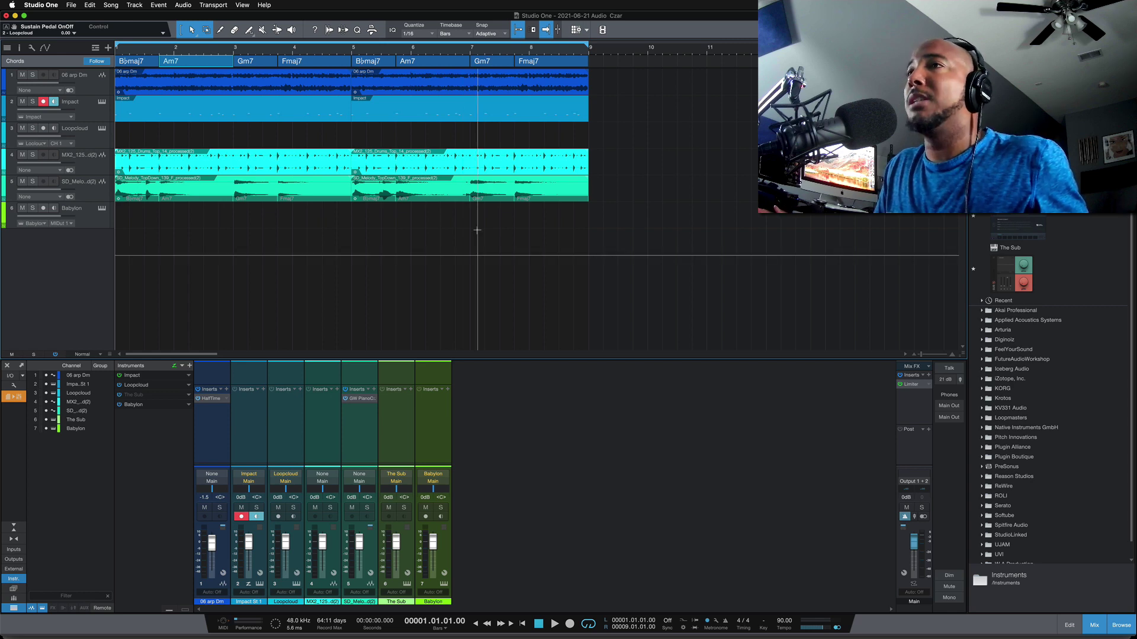
# Open the mixdown export settings and add the Wave, AIFF and FLAC formats alongside MP3
pyautogui.press('super+e')
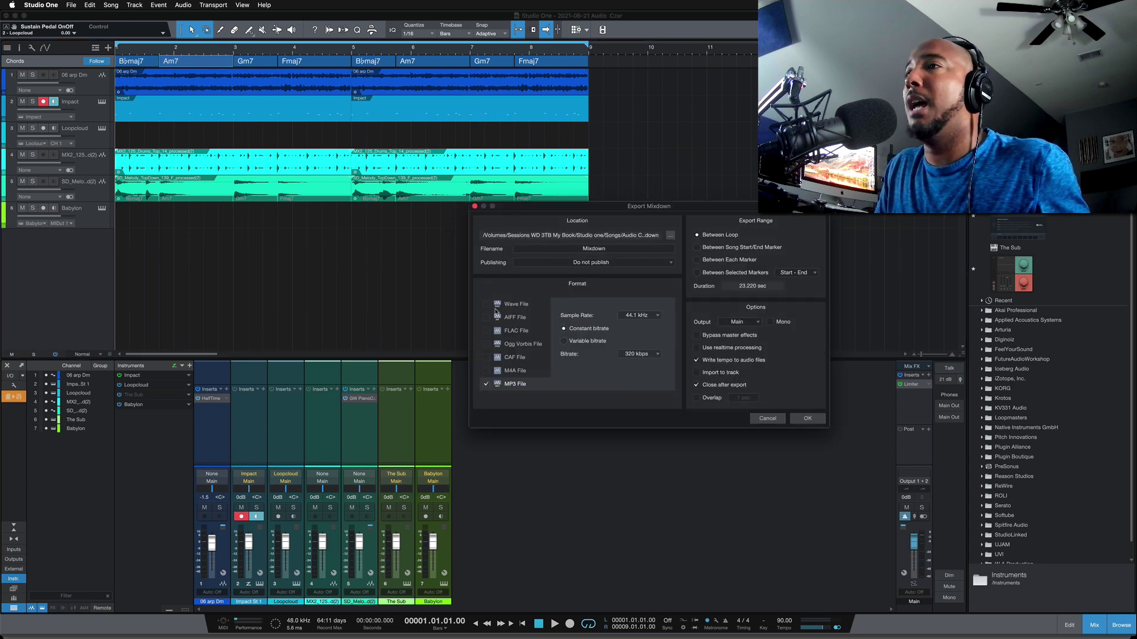
pyautogui.click(486, 305)
pyautogui.click(487, 317)
pyautogui.click(486, 331)
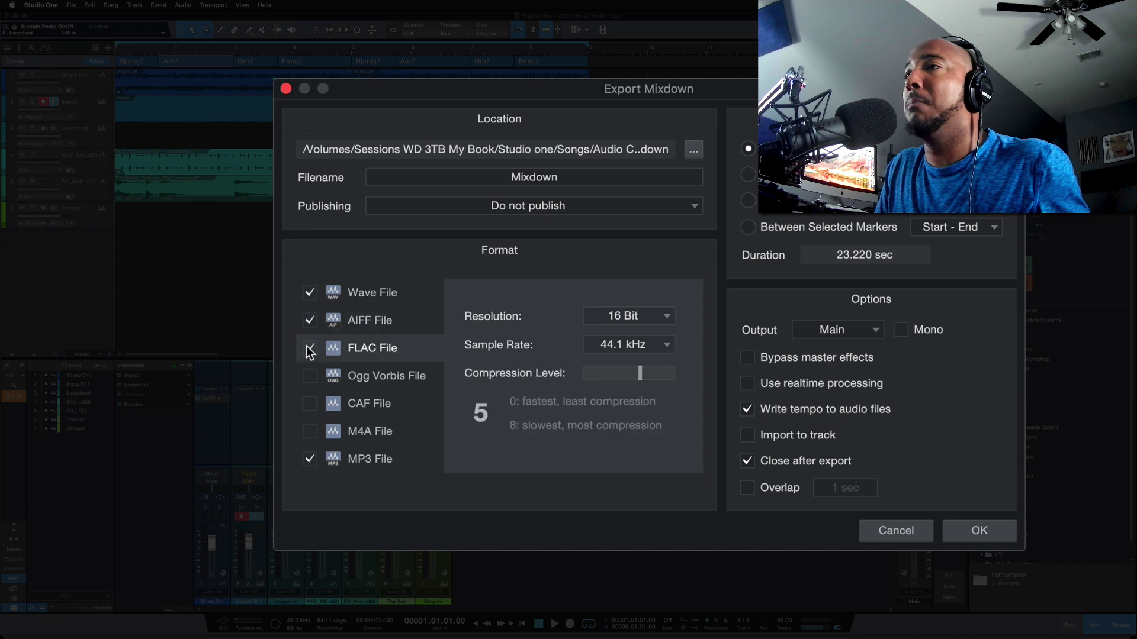
# Remove AIFF and FLAC from the export formats, leaving Wave and MP3 selected for the mixdown
pyautogui.click(309, 321)
pyautogui.click(309, 293)
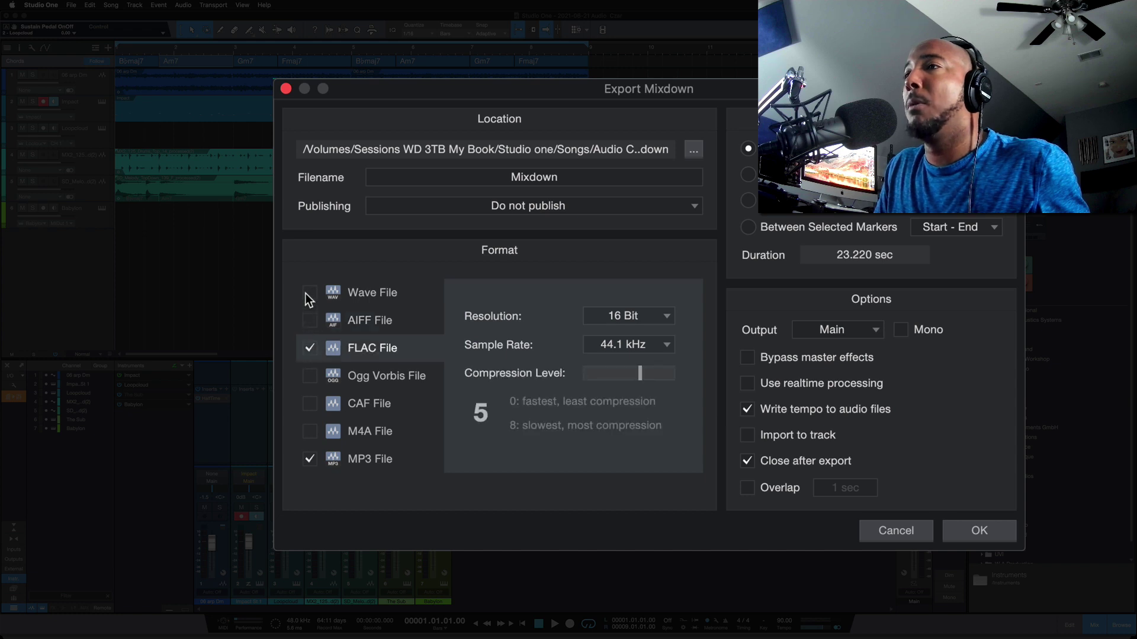
pyautogui.click(309, 350)
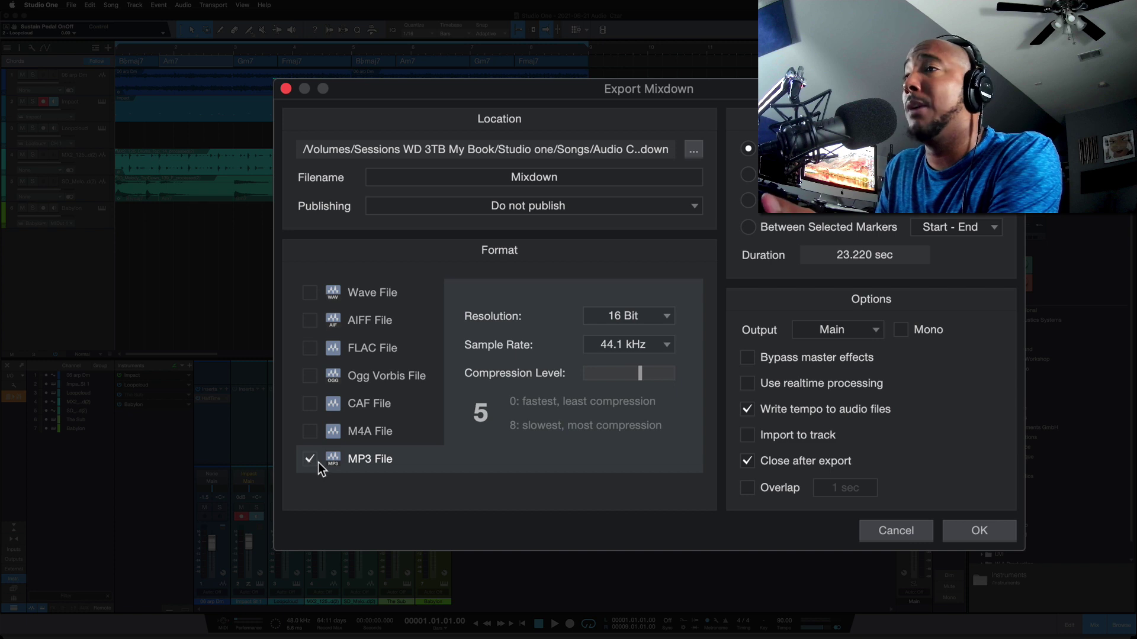
pyautogui.click(310, 293)
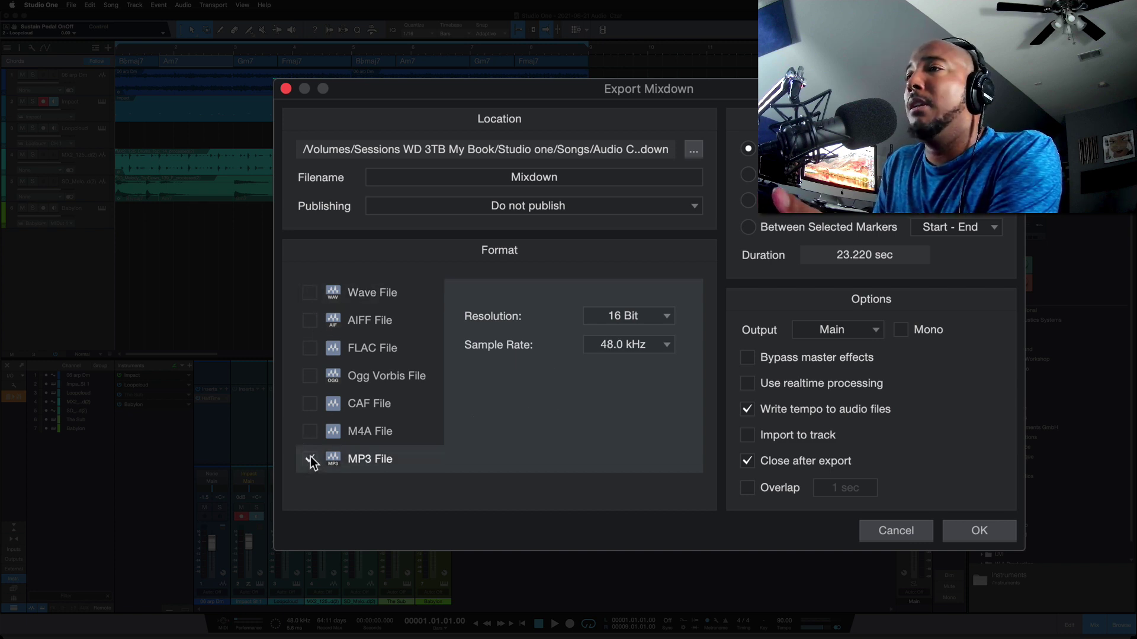
pyautogui.click(309, 293)
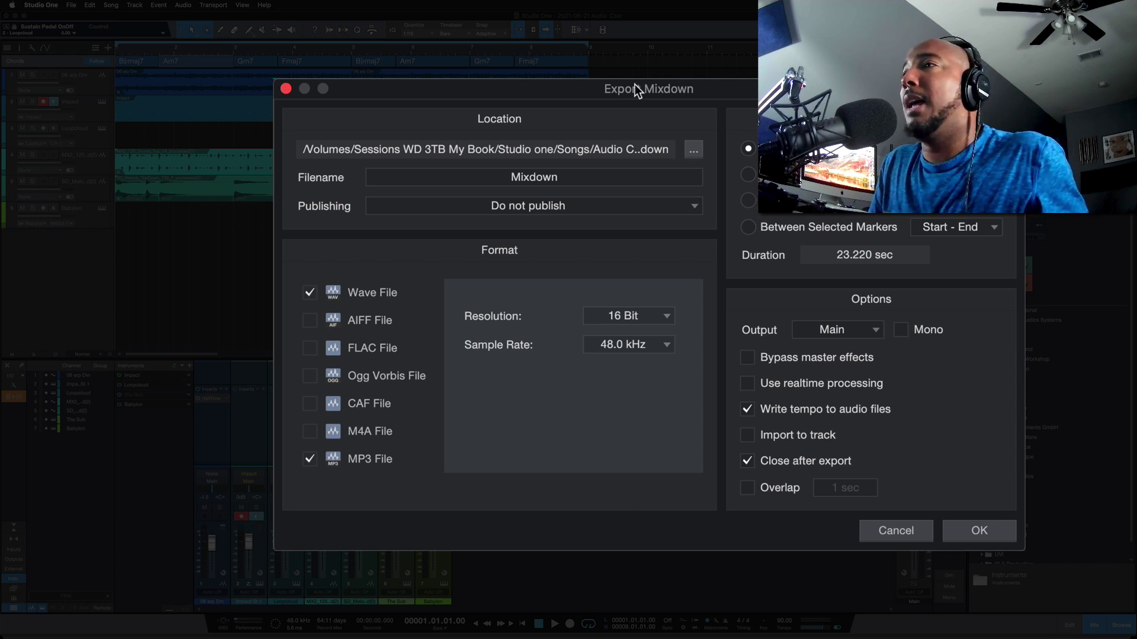
pyautogui.moveTo(634, 84); pyautogui.dragTo(637, 81)
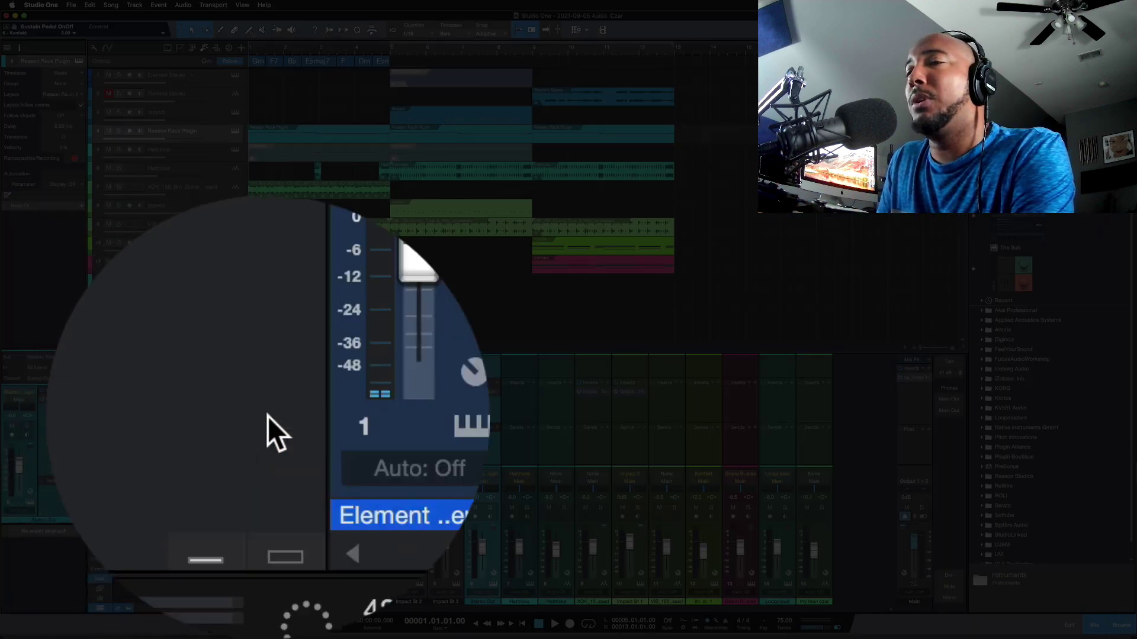
# Enable Plug-in Nap in the performance monitor and open the application preferences
pyautogui.click(245, 589)
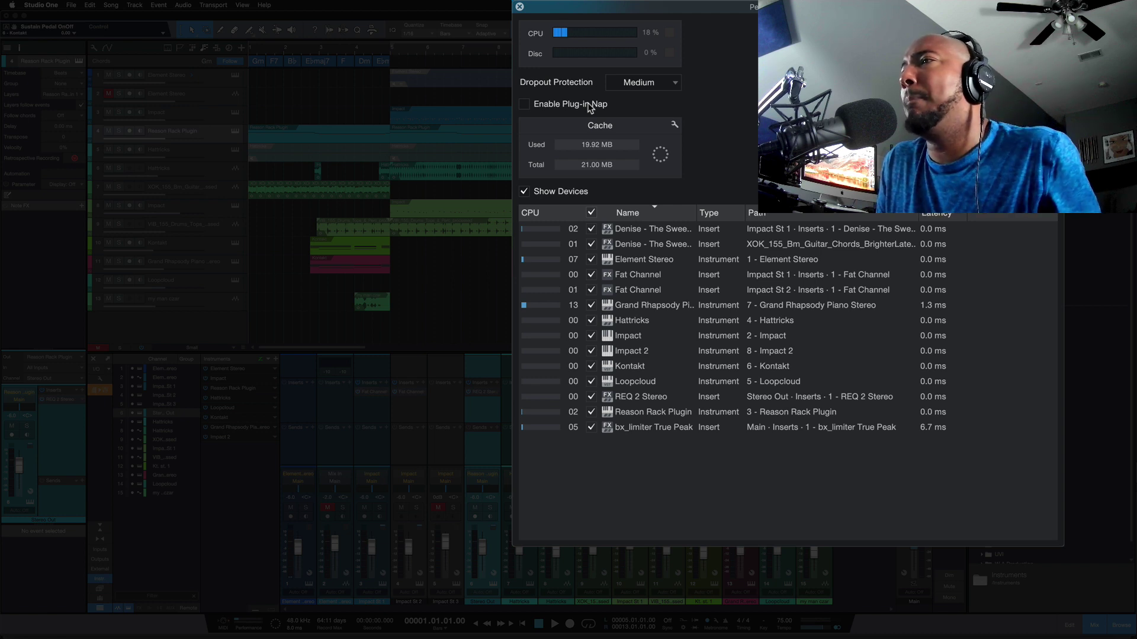
pyautogui.click(529, 106)
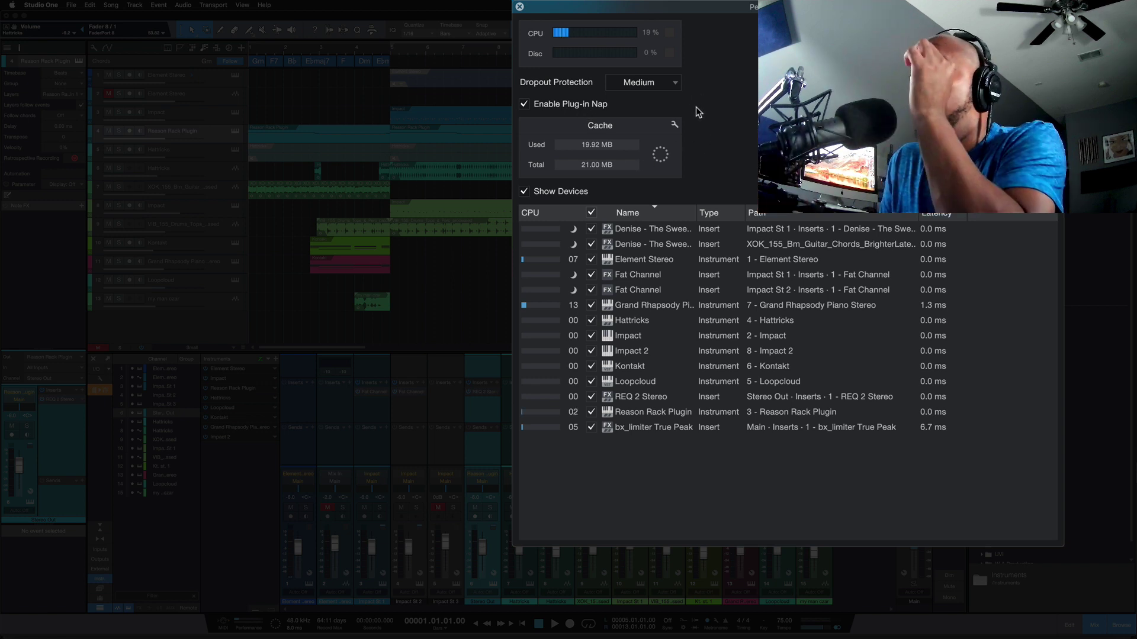
pyautogui.click(41, 3)
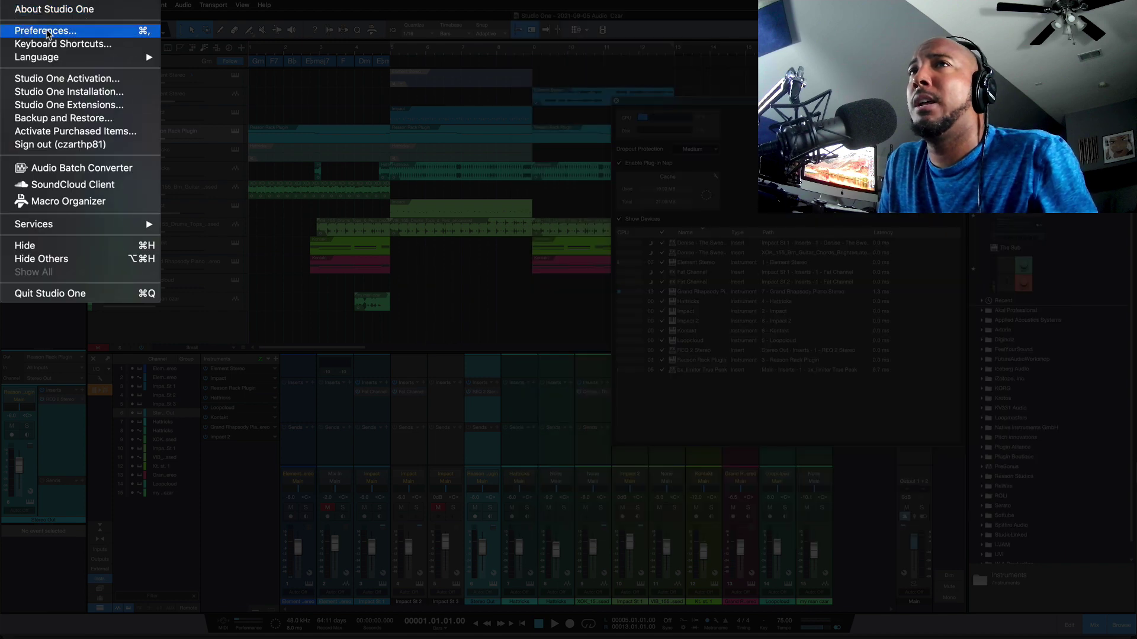
pyautogui.click(25, 30)
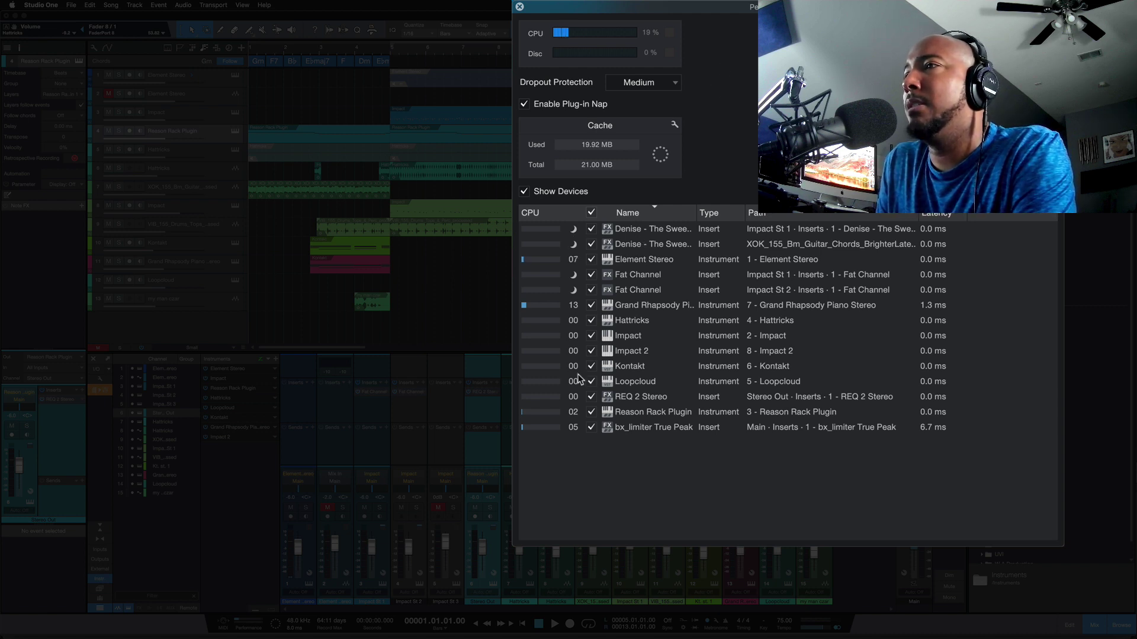
# Open and close The Sweeper insert on the XOK_155_Bm guitar chords channel from the device list to check its nap status
pyautogui.click(647, 233)
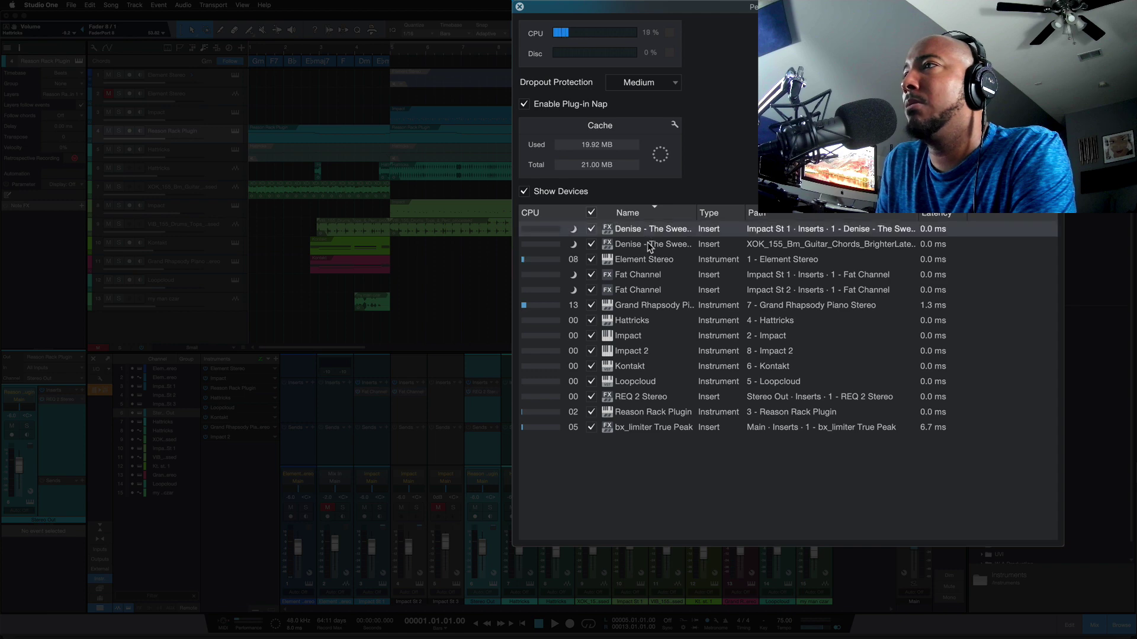
pyautogui.doubleClick(647, 243)
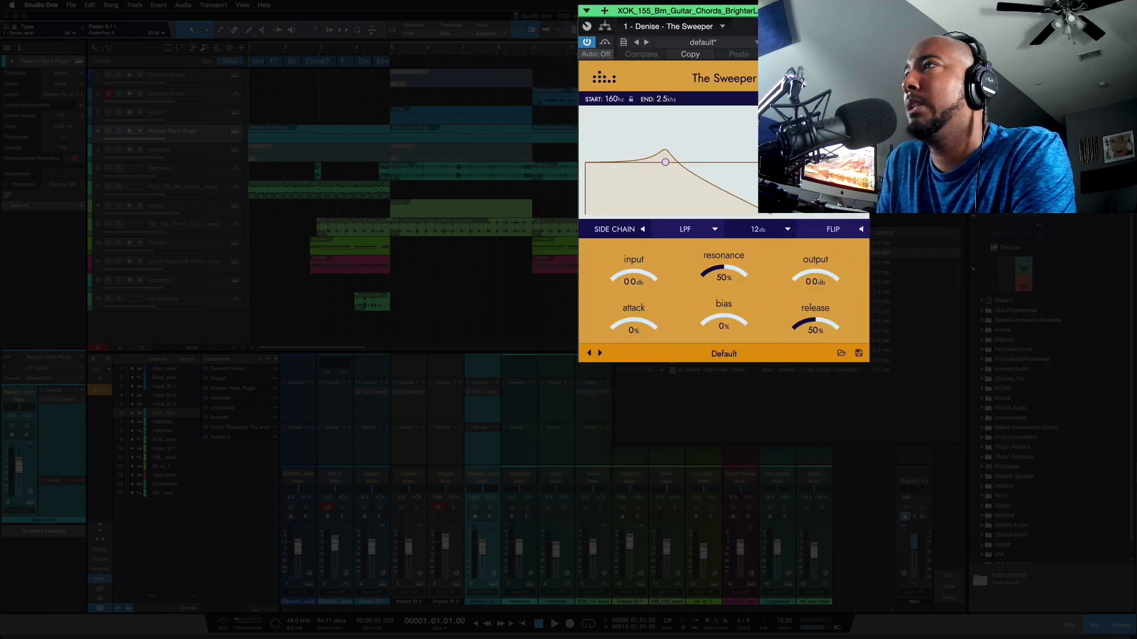
pyautogui.press('Escape')
pyautogui.click(658, 229)
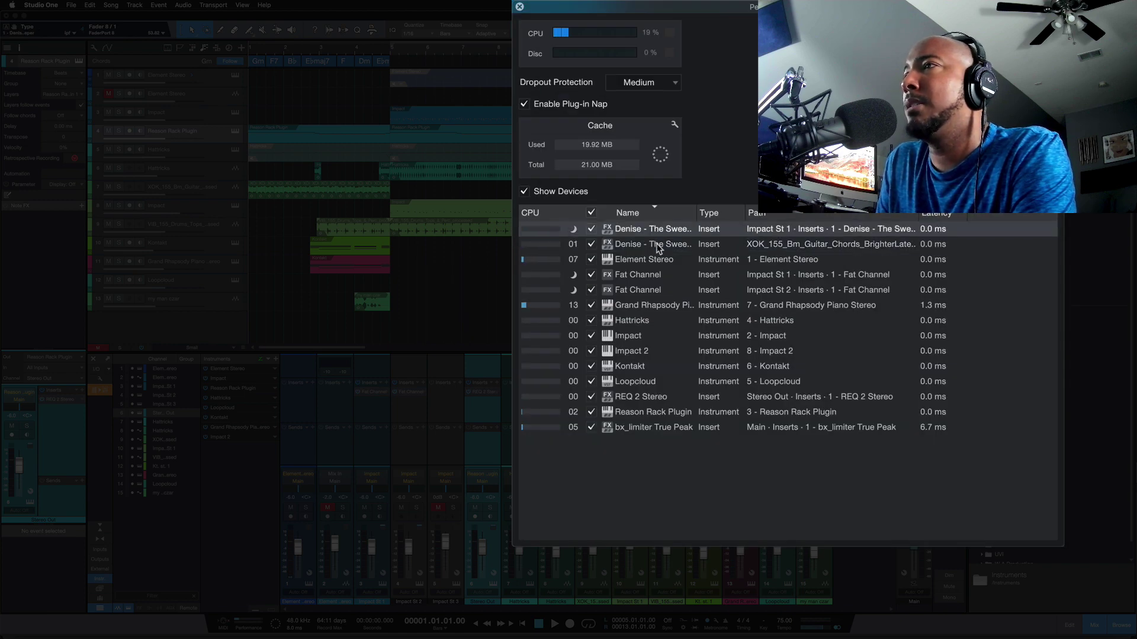
pyautogui.click(658, 247)
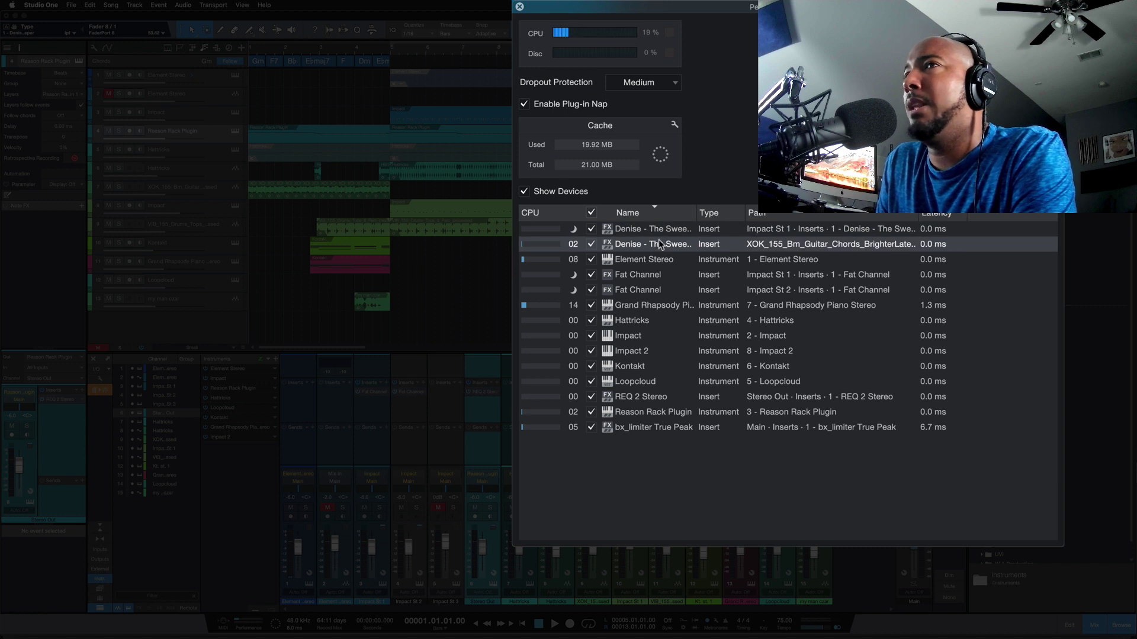
# Select the guitar chords track, the lower Impact track and the upper Impact channel, and play the song to check plug-in activity
pyautogui.click(220, 194)
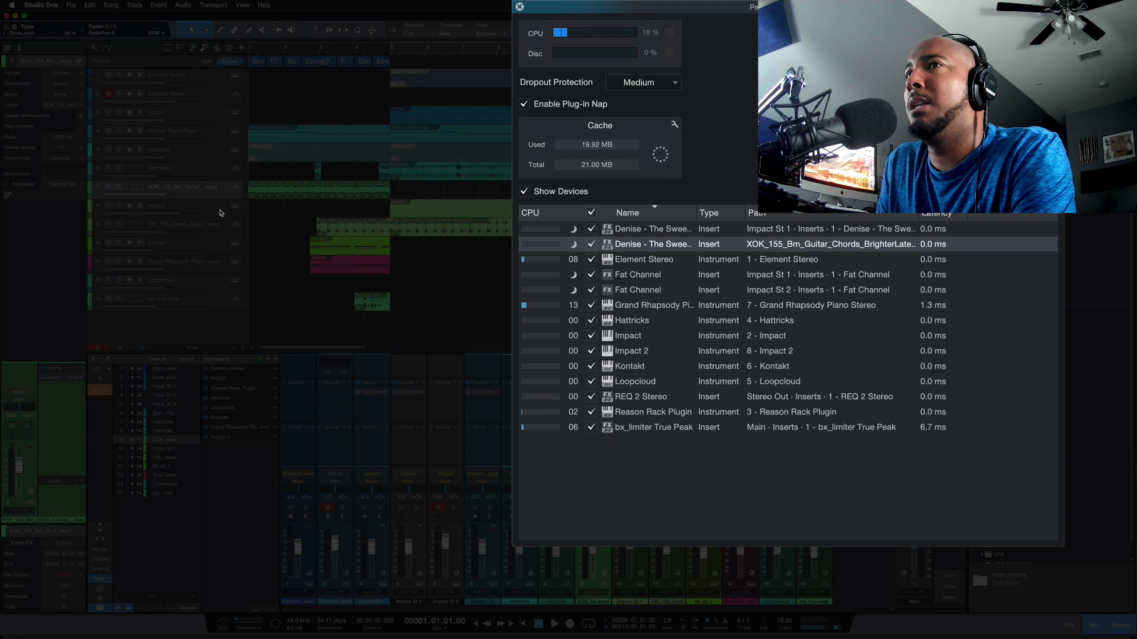
pyautogui.click(219, 213)
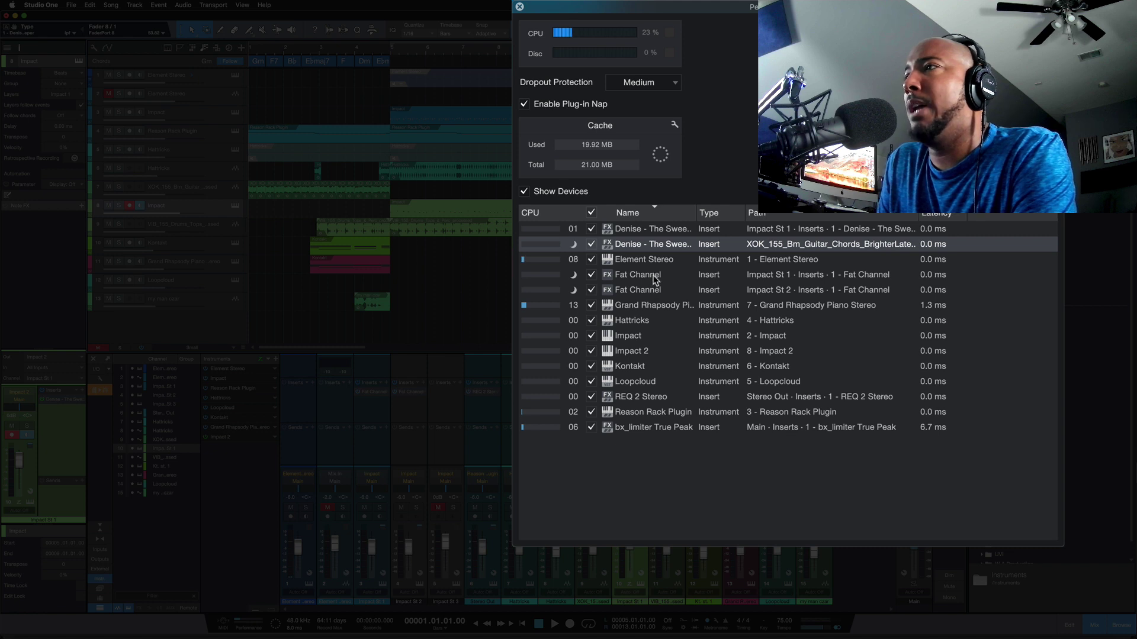
pyautogui.click(377, 407)
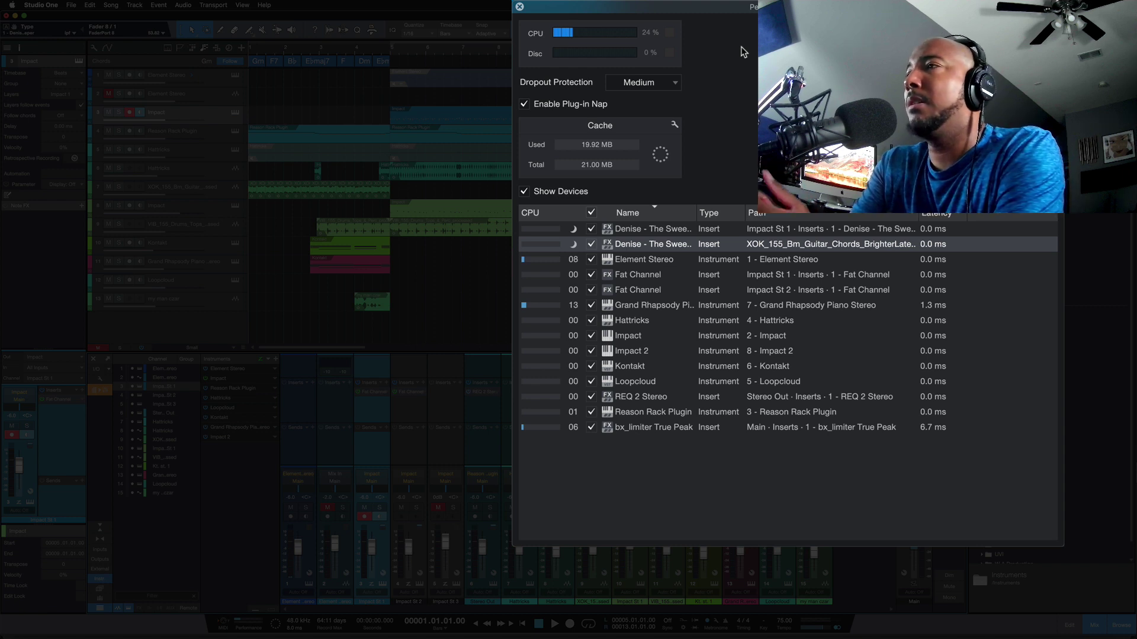
pyautogui.press('space')
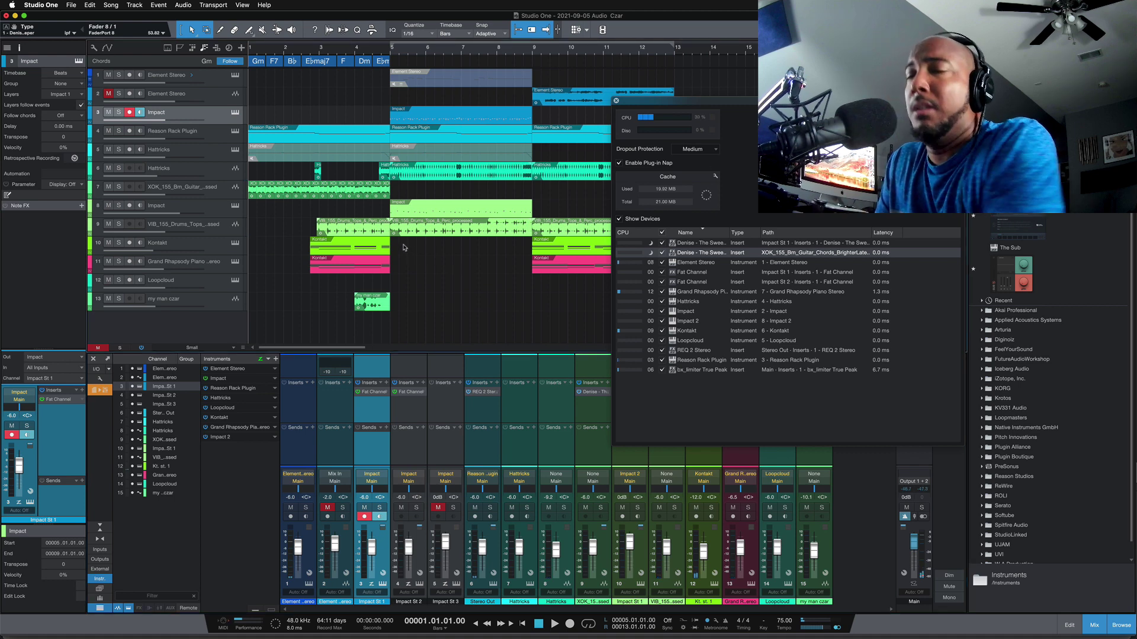
# Mark the empty range after bar 5 on the Kontakt and Grand Rhapsody Piano tracks, and view the piano instrument's window
pyautogui.moveTo(406, 249); pyautogui.dragTo(496, 273)
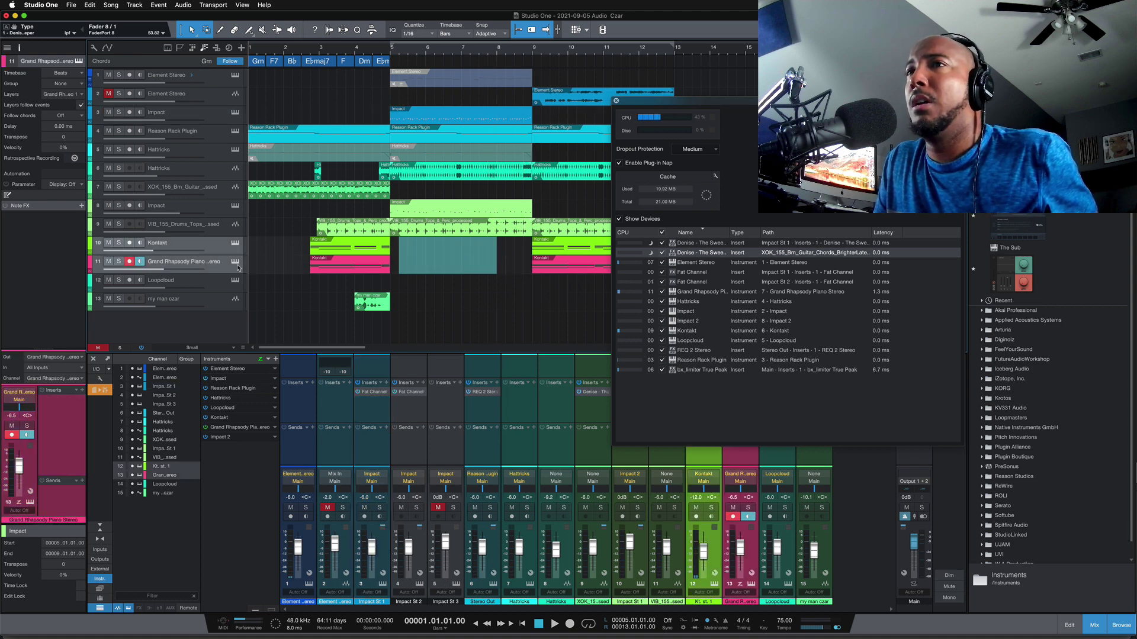
pyautogui.click(235, 261)
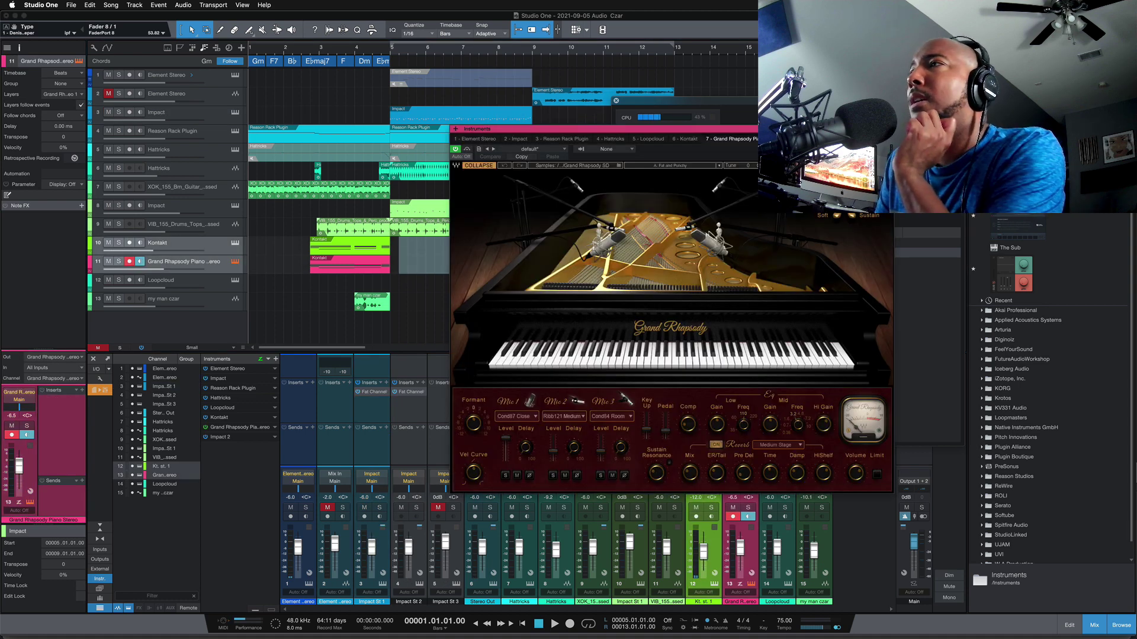
pyautogui.press('Escape')
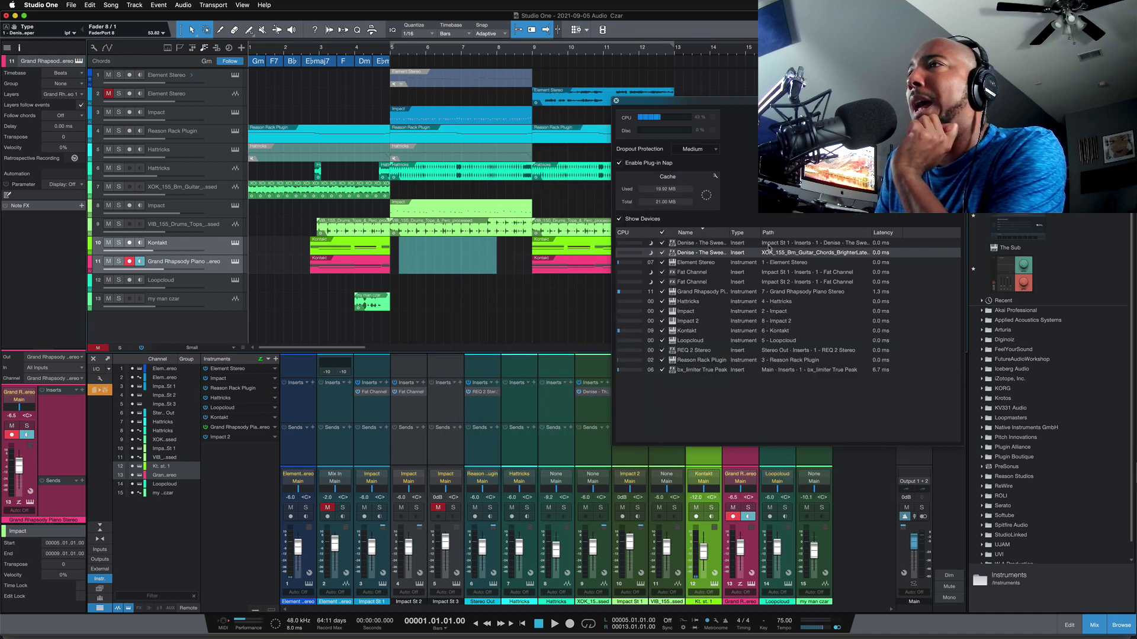
pyautogui.click(508, 269)
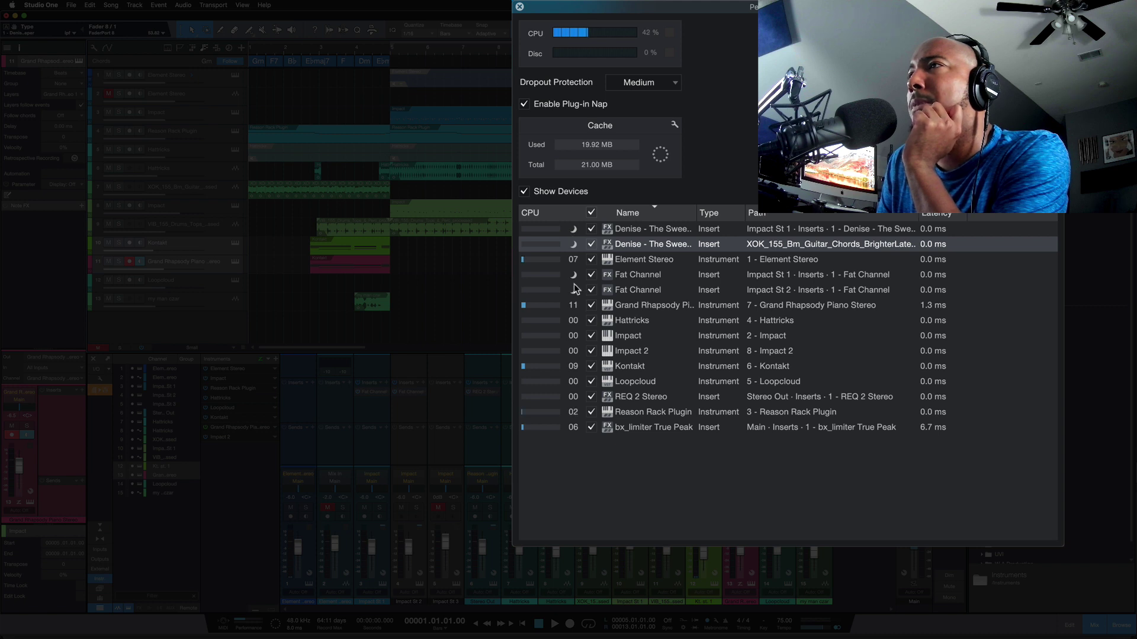
# Turn off Plug-in Nap and toggle song playback to compare the CPU load
pyautogui.click(524, 104)
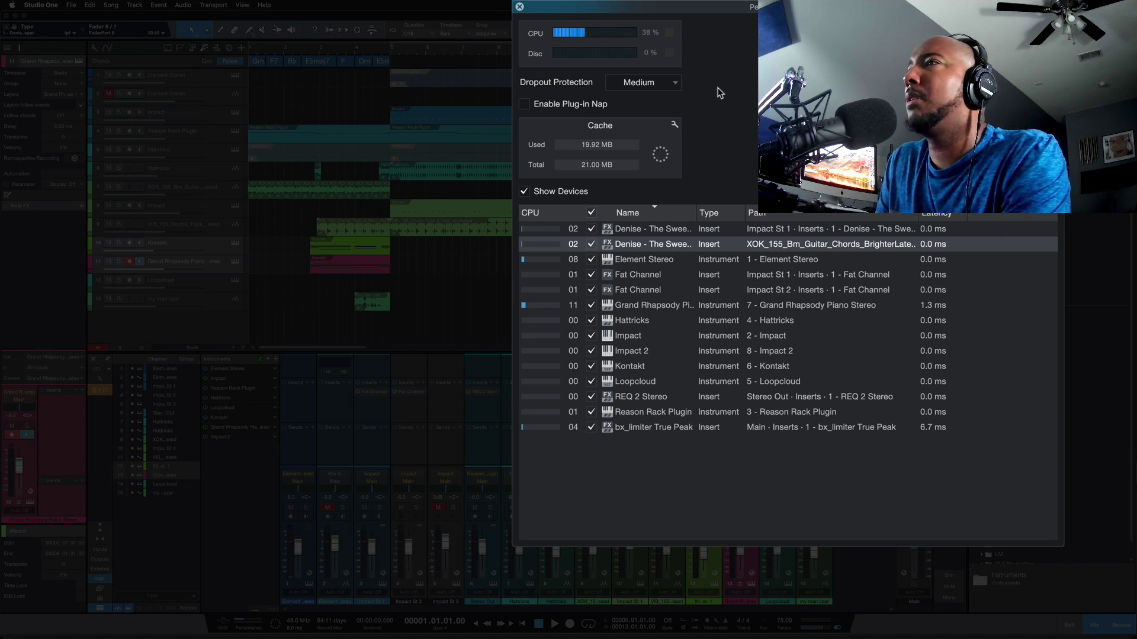
pyautogui.press('space')
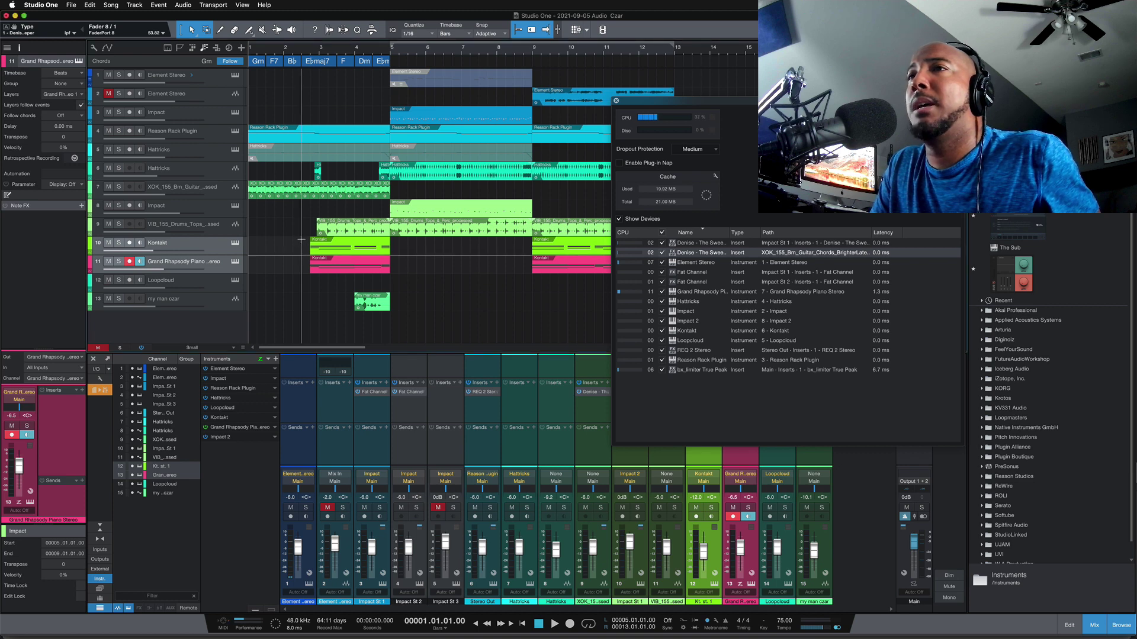
# Mark the empty range at the start of the Kontakt and Grand Rhapsody Piano tracks, and turn Plug-in Nap back on
pyautogui.moveTo(301, 239); pyautogui.dragTo(248, 267)
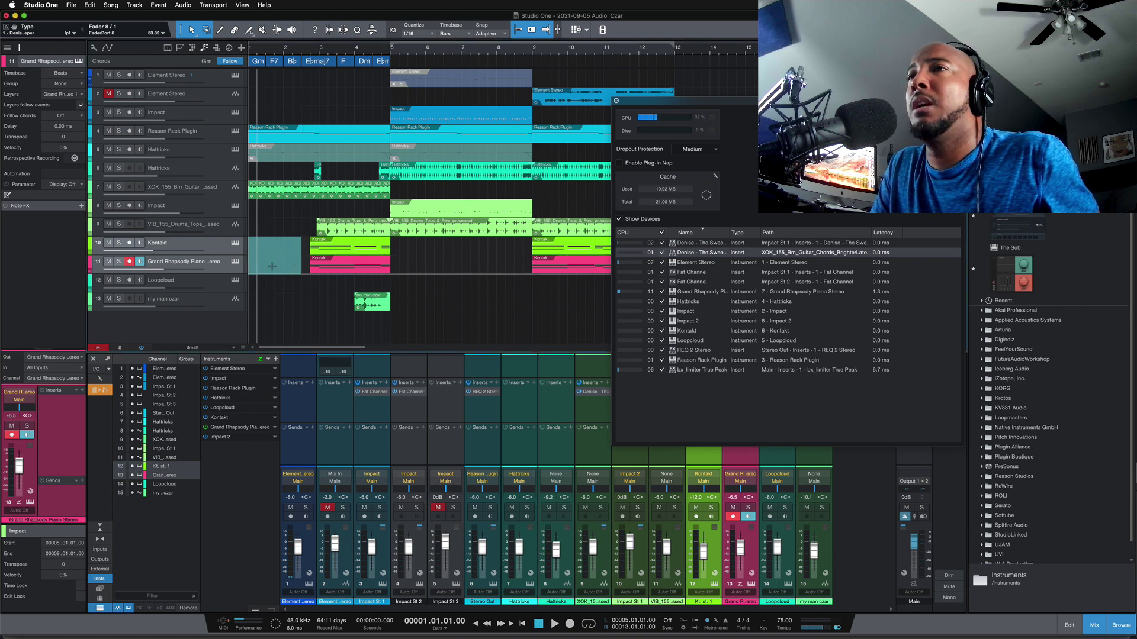
pyautogui.click(417, 259)
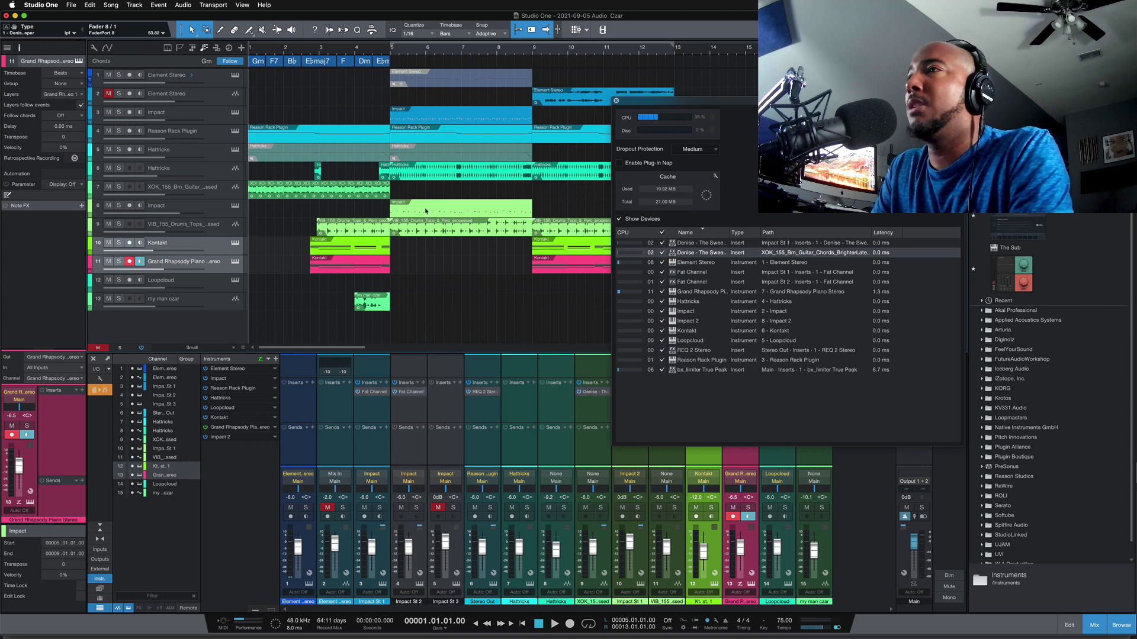
pyautogui.click(619, 163)
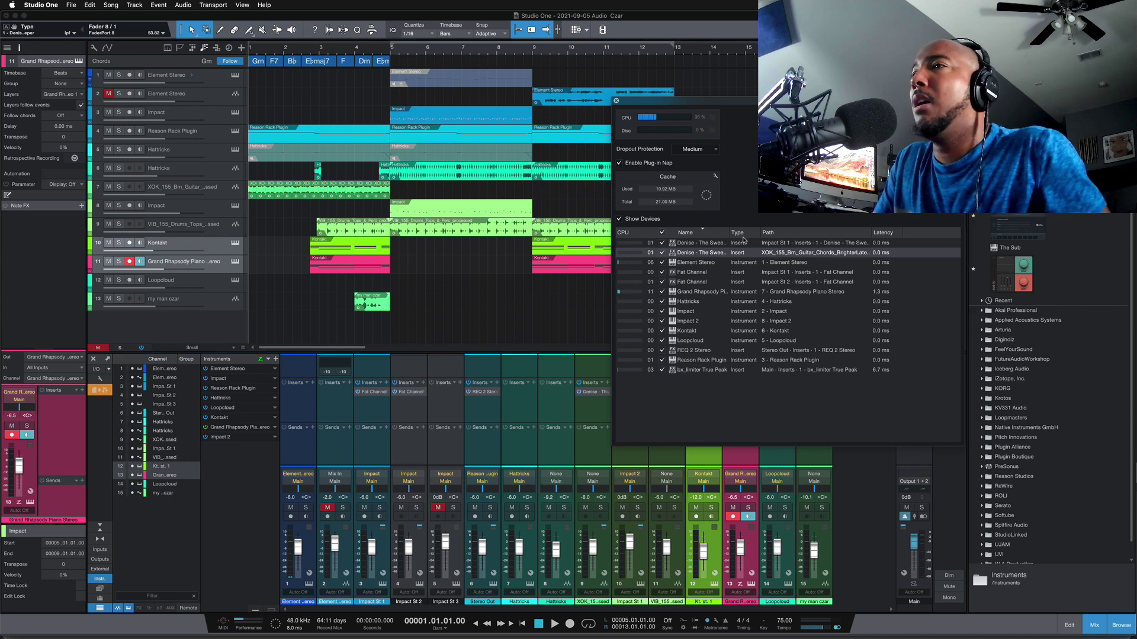